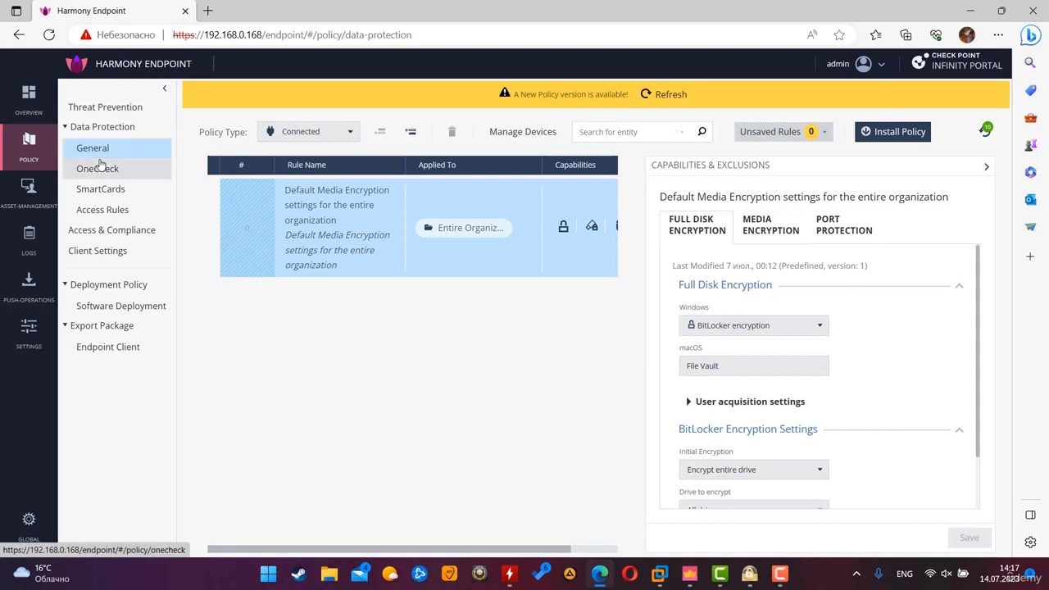
Examine the General and OneCheck policy pages under Data Protection.
left_click(100, 168)
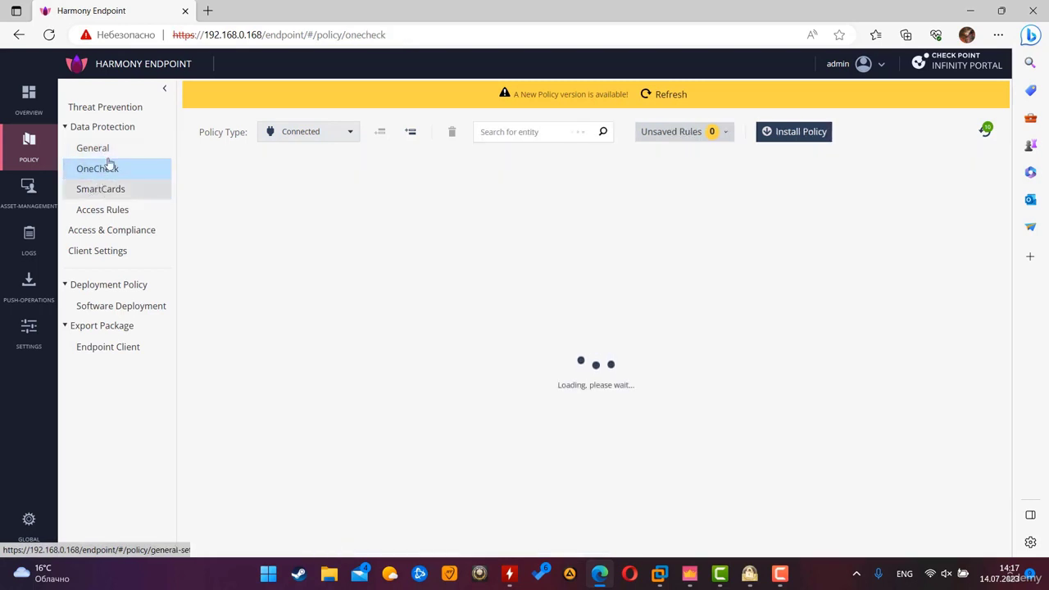
left_click(98, 148)
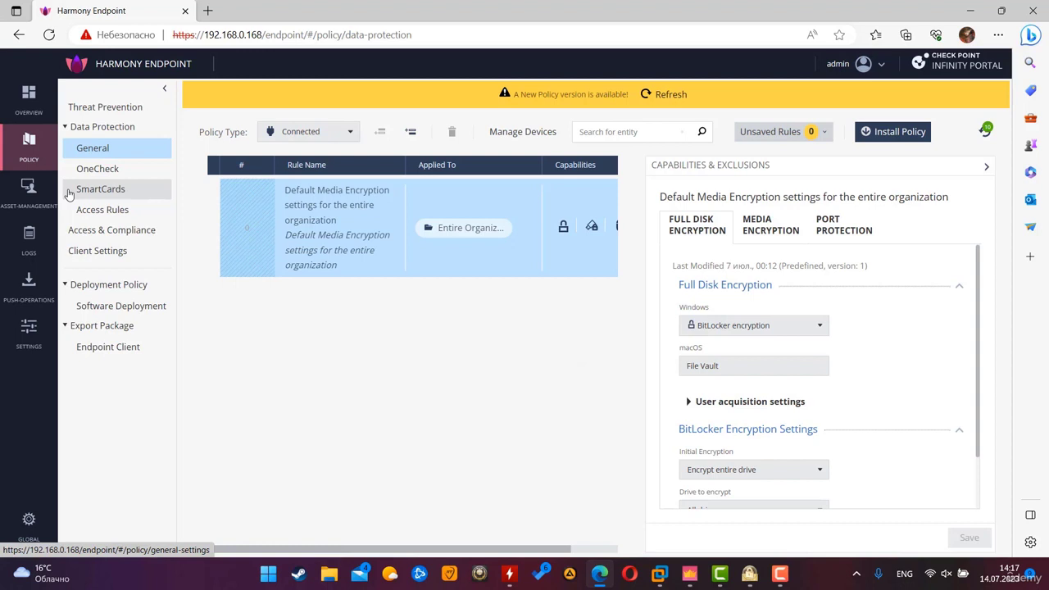
left_click(108, 170)
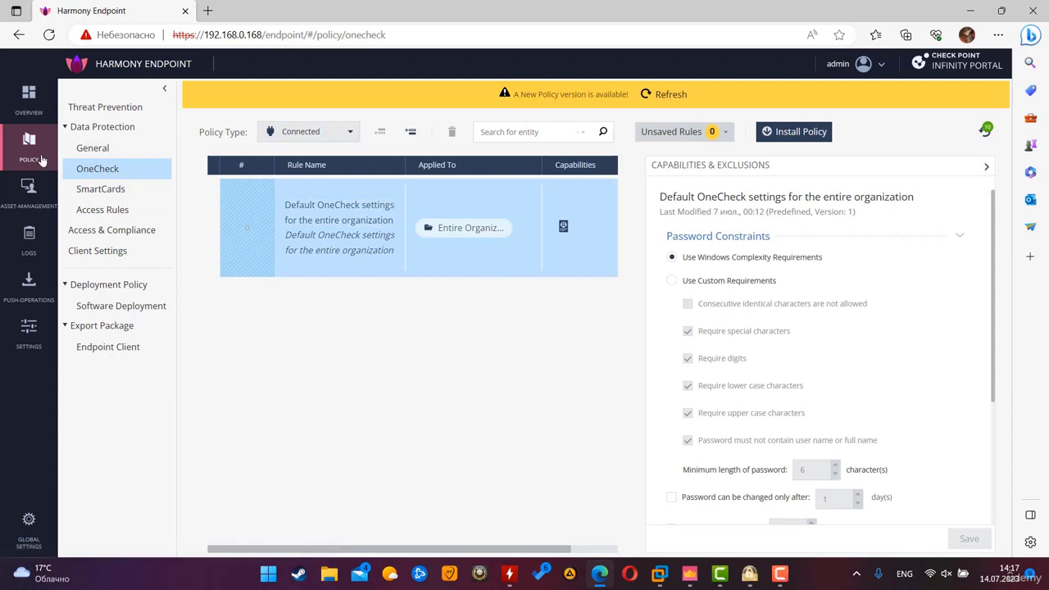
Enable the Full Disk Encryption capability under Data Protection in the Windows software deployment settings of the "admin computer" rule.
left_click(123, 306)
mouse_move(562, 226)
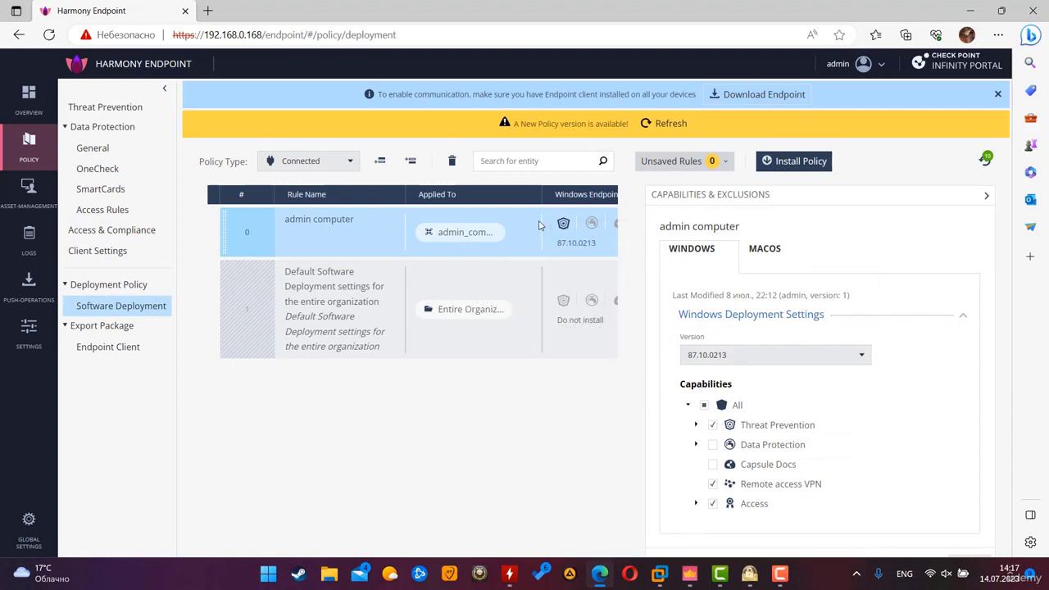
right_click(533, 222)
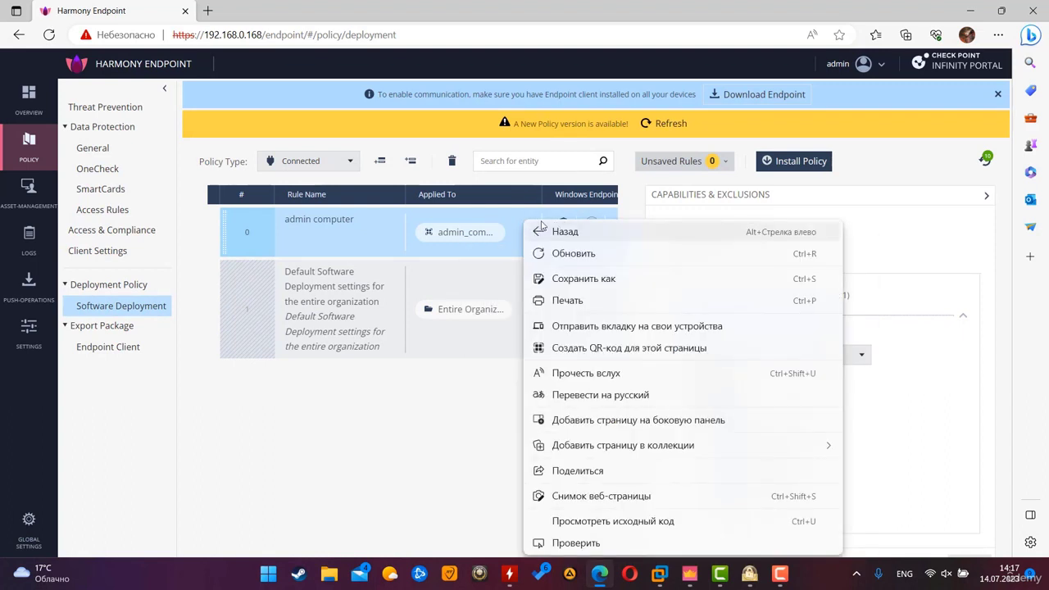
left_click(348, 232)
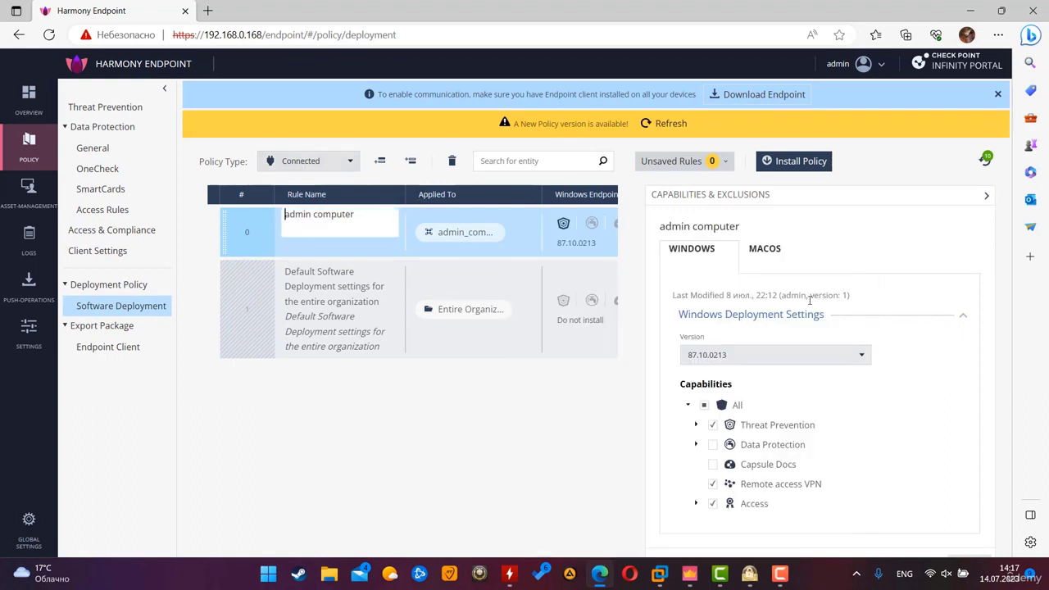
left_click(695, 443)
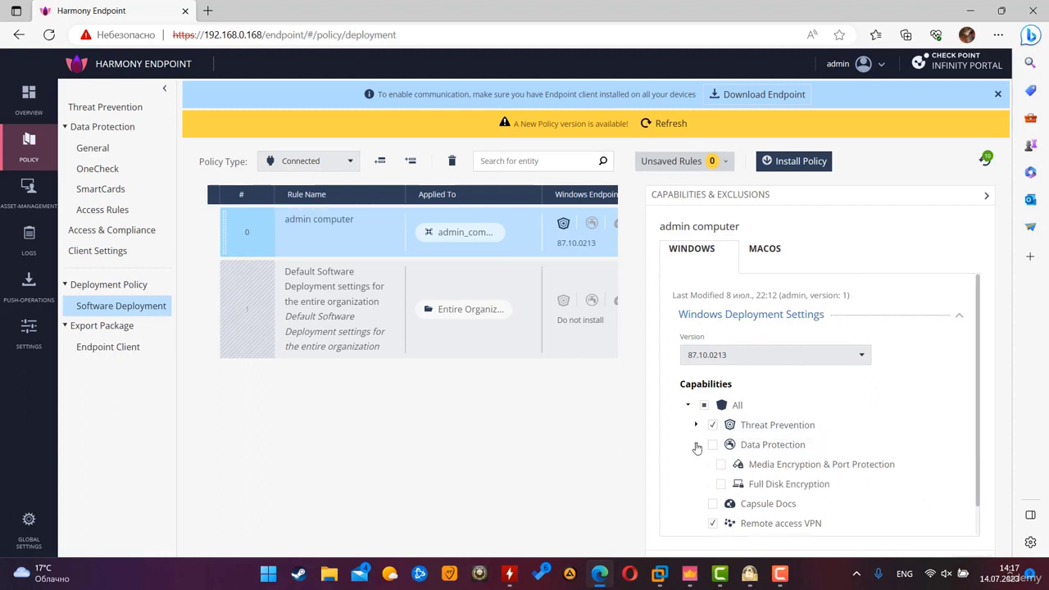
left_click(721, 485)
scroll(854, 436, "down", 1)
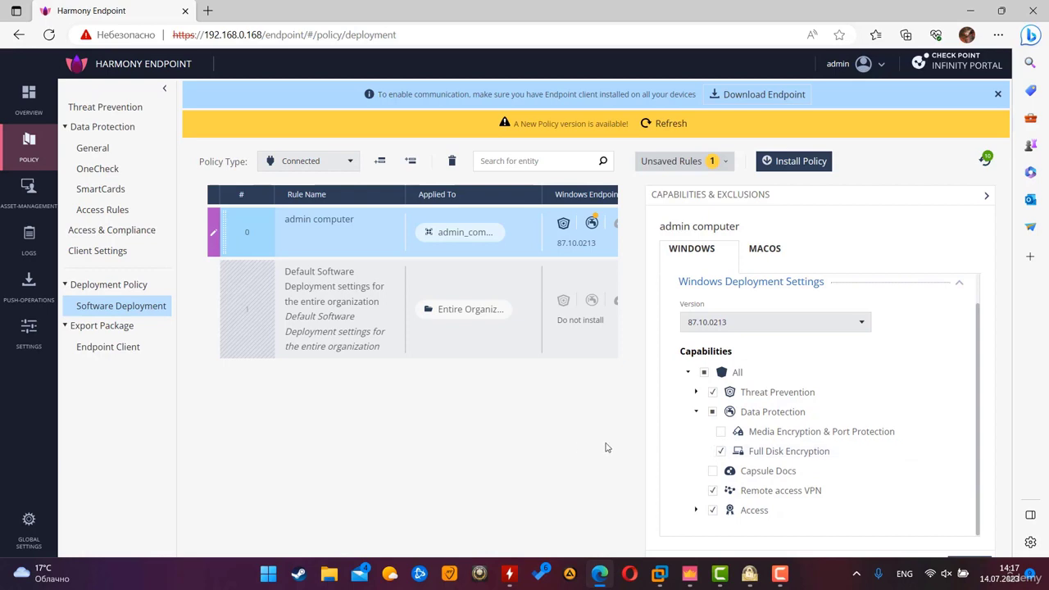
Save the changed deployment rule and install the policy with the "admin computer" change included.
left_click(793, 162)
left_click(666, 344)
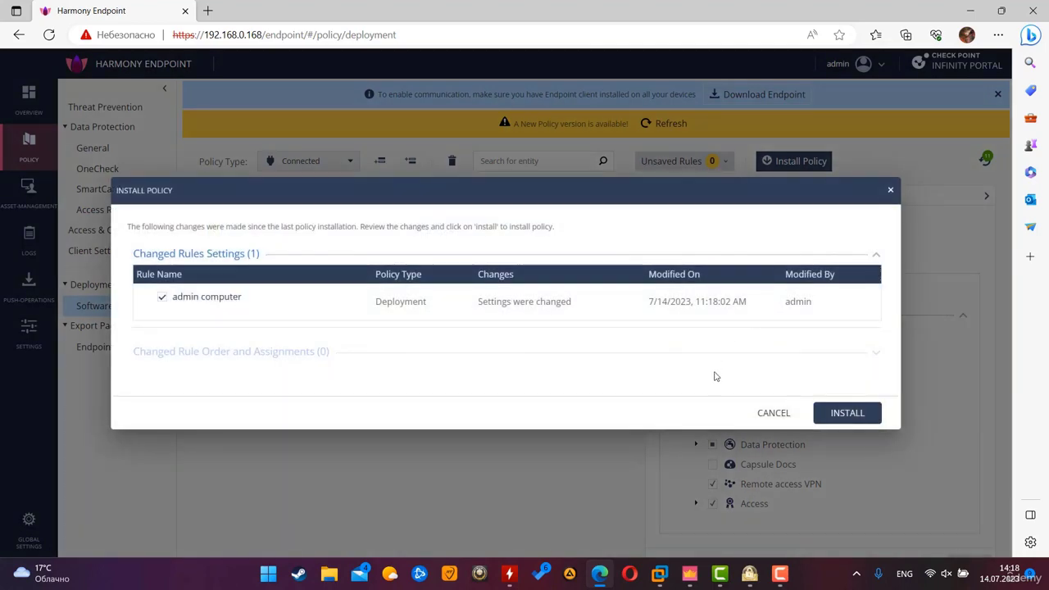
left_click(868, 417)
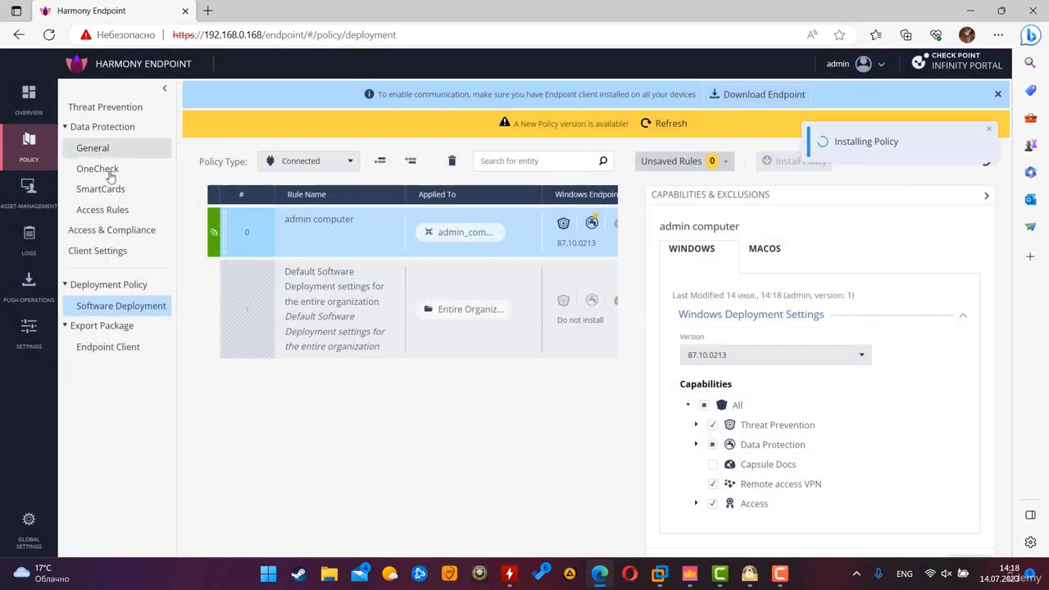
Set the Windows full disk encryption method to Check Point encryption in the general Data Protection policy and save the rule.
left_click(123, 128)
left_click(104, 147)
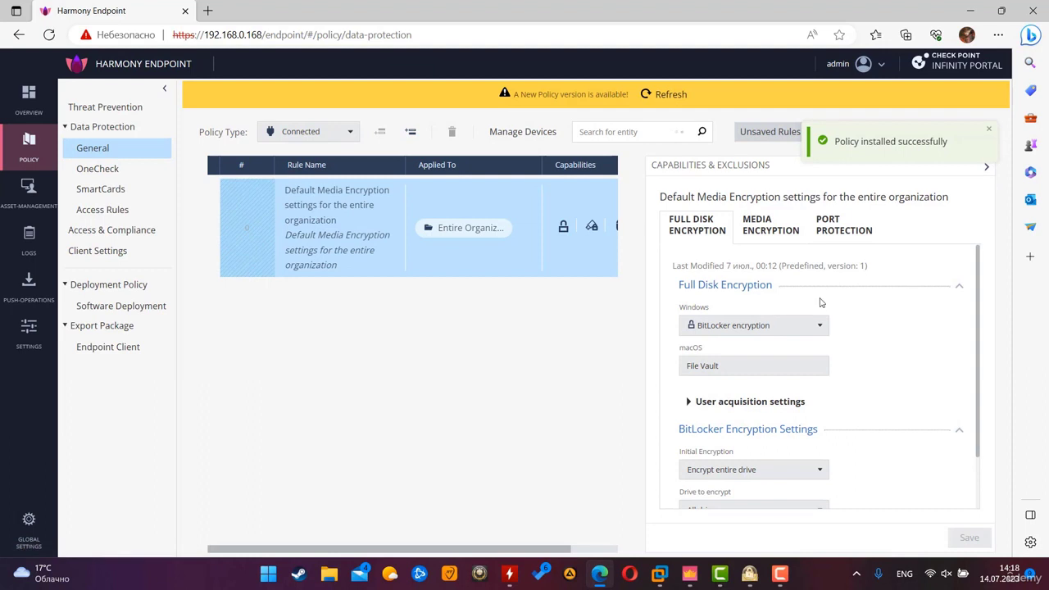
left_click(781, 330)
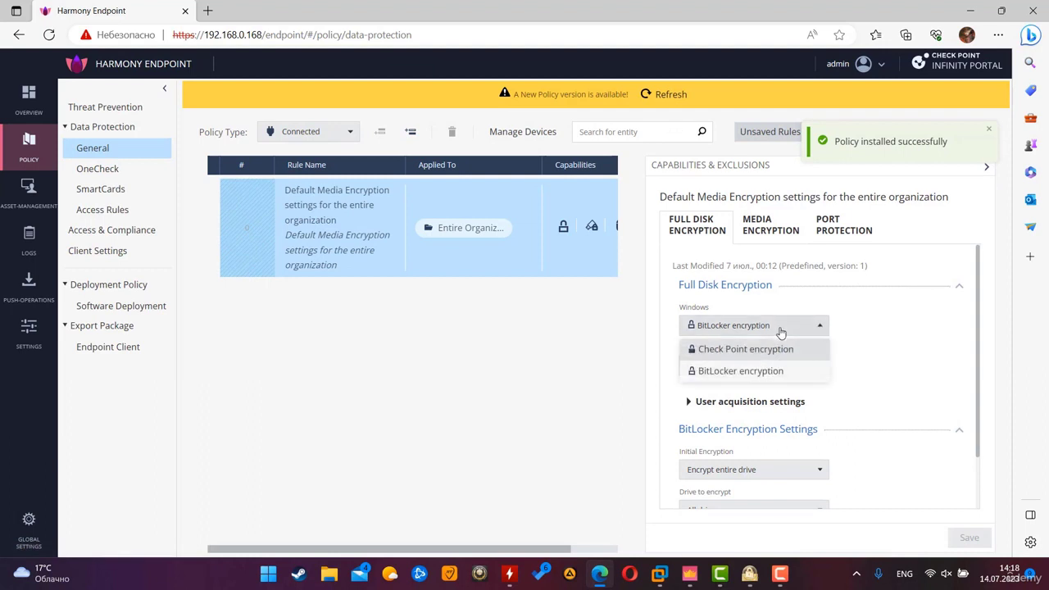
left_click(782, 331)
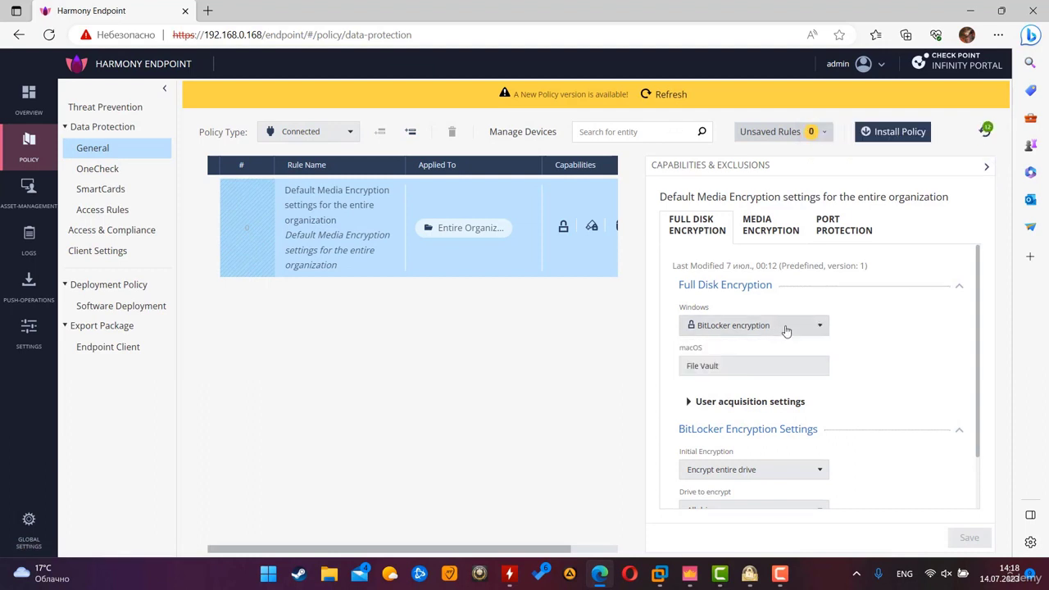
left_click(785, 331)
left_click(785, 330)
left_click(806, 330)
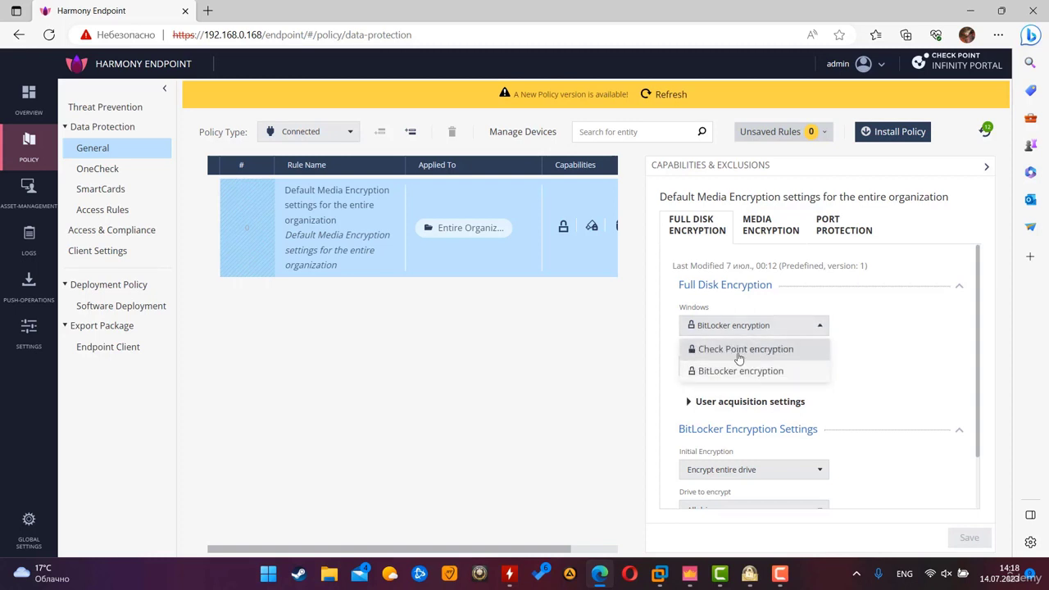
left_click(739, 351)
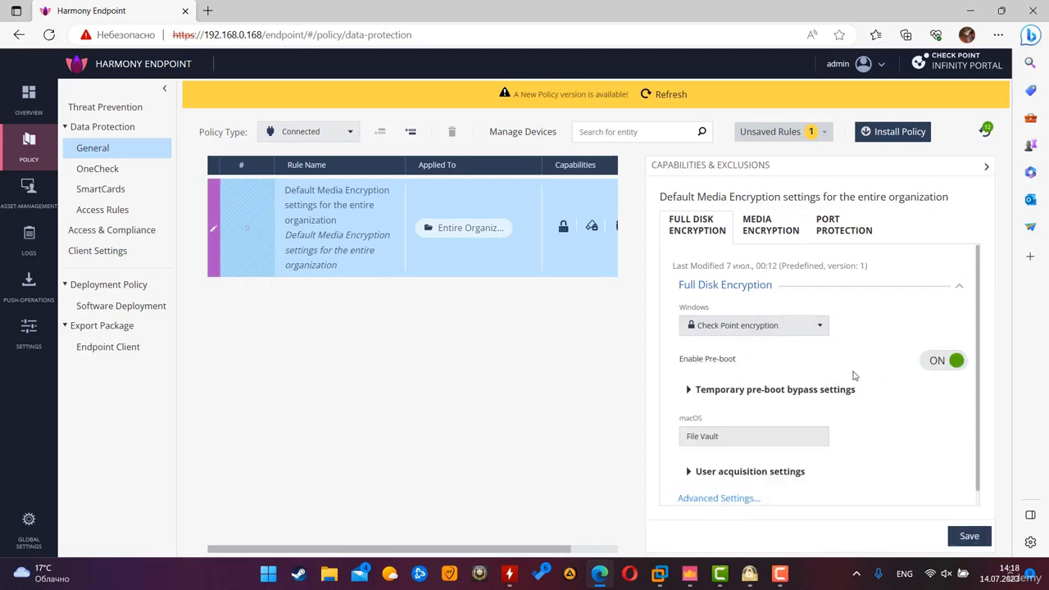
scroll(860, 375, "down", 1)
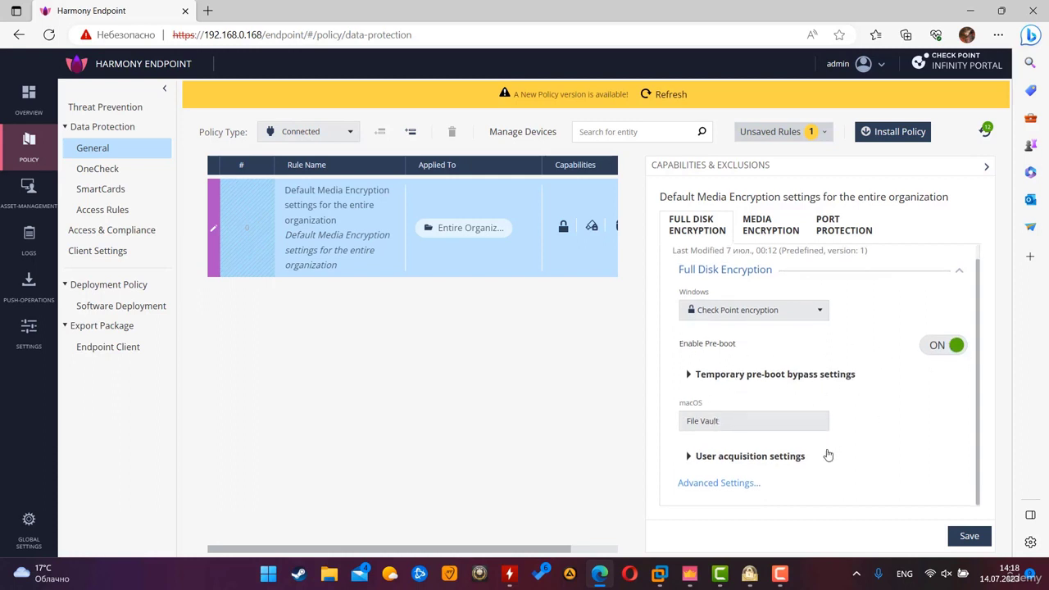
left_click(968, 536)
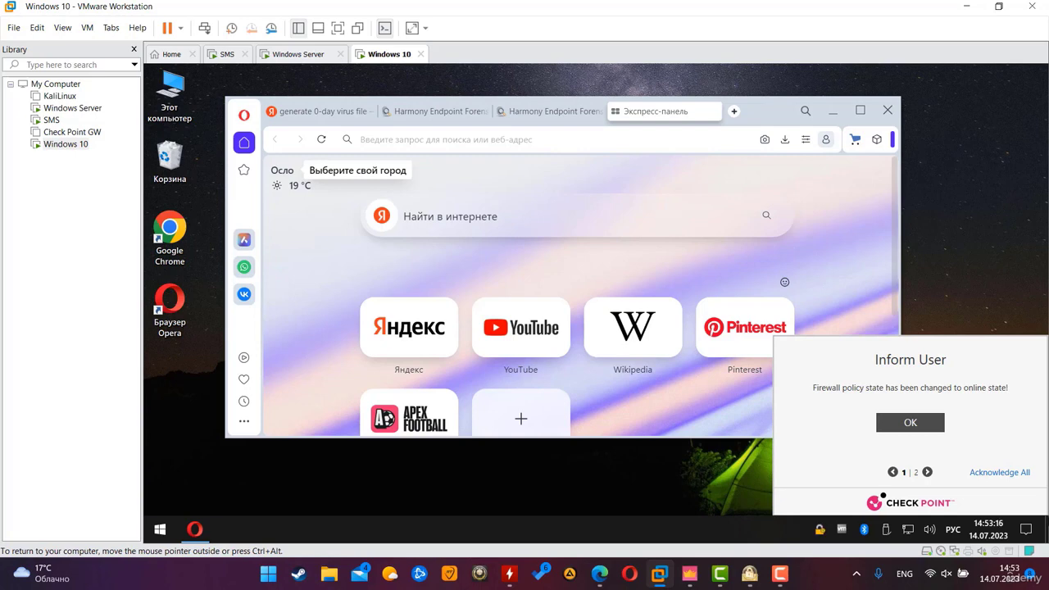
In the Windows 10 virtual machine, accept the restart that enables FDE protection and dismiss the Full Disk Encryption notice at pre-boot.
left_click(927, 472)
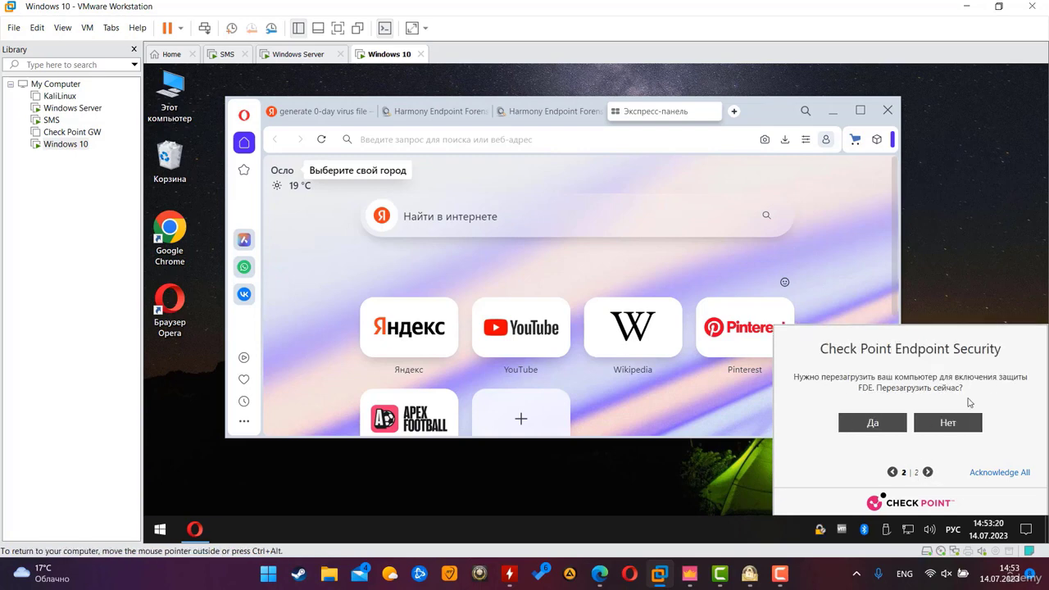
left_click(885, 427)
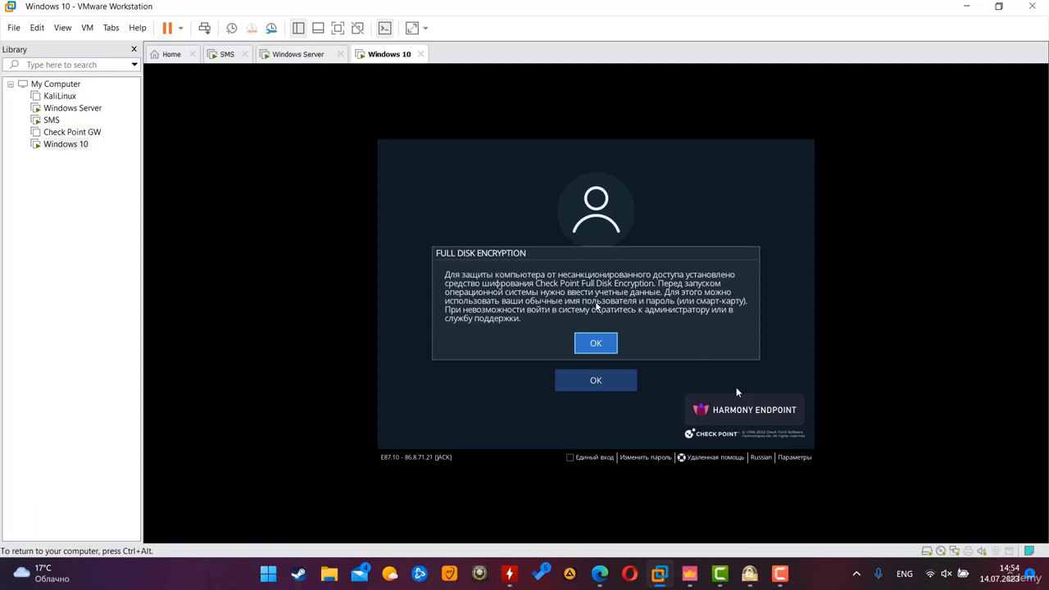
left_click(602, 337)
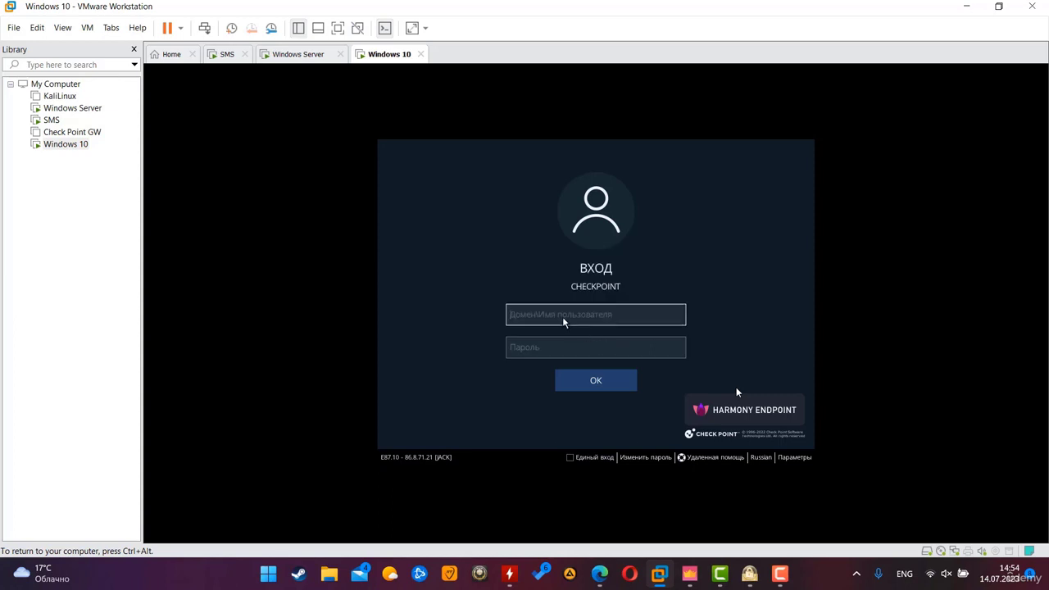
Enter checkpoint\Administrator as the pre-boot user name, using the US keyboard layout.
type("ф")
key("BackSpace")
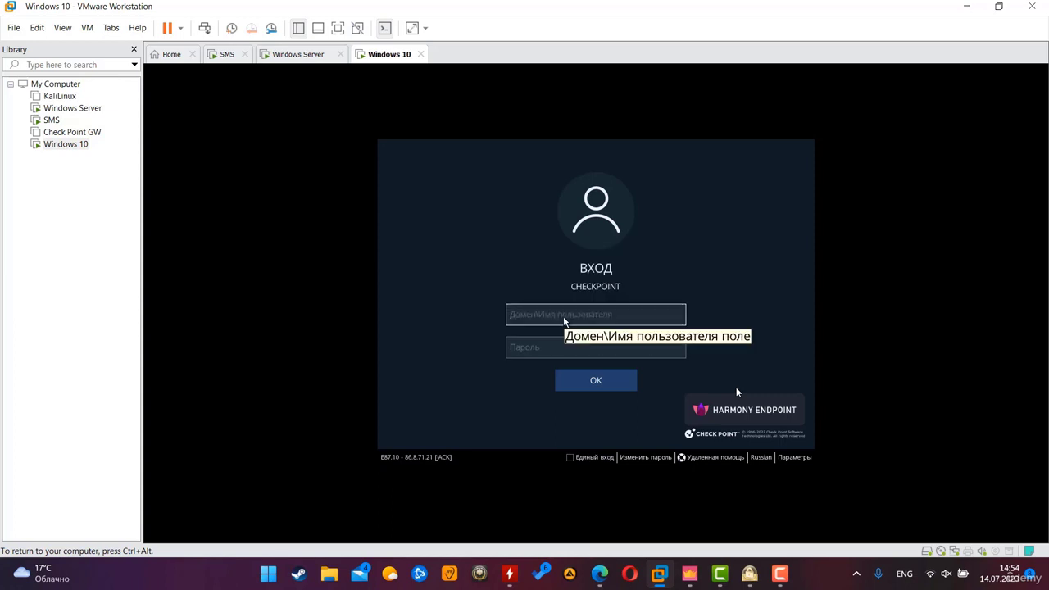
type("Ф")
key("BackSpace")
key("BackSpace")
key("alt+shift")
type("checl")
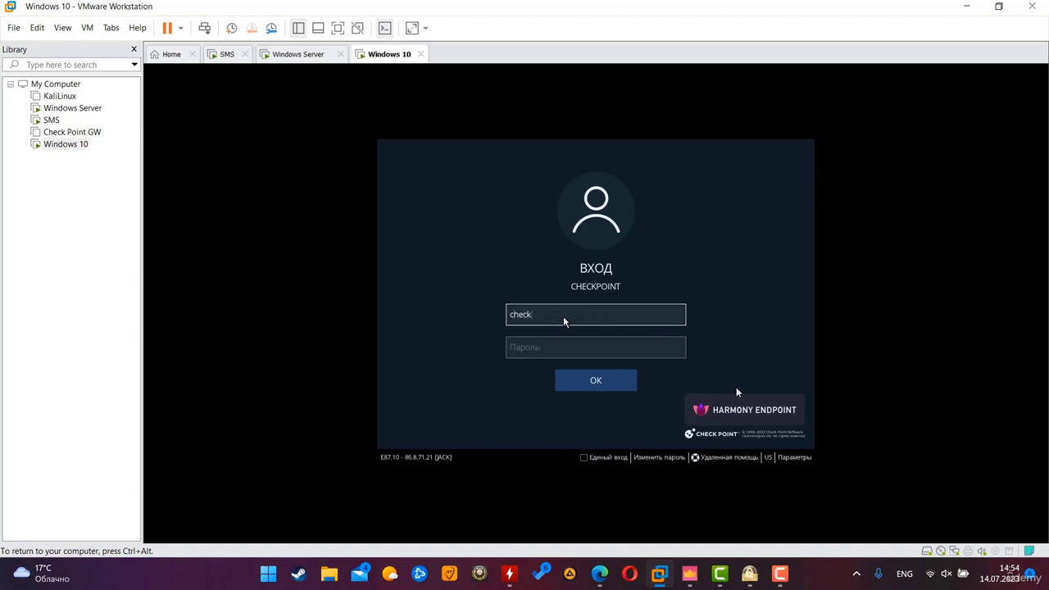
type("point\\Administrator")
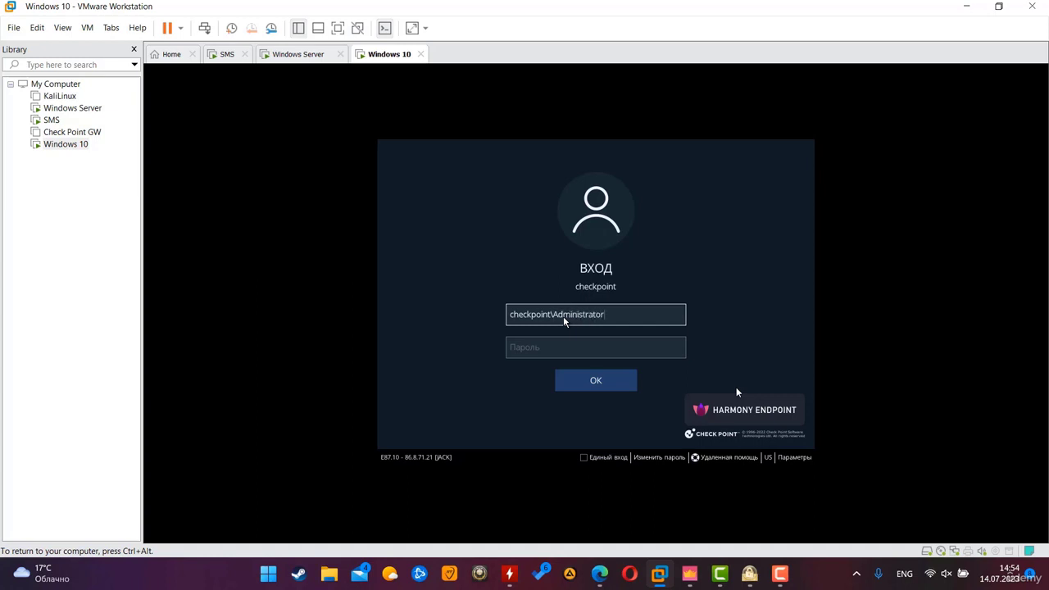
Enter the account password in the pre-boot login and submit the credentials.
key("Tab")
type("*")
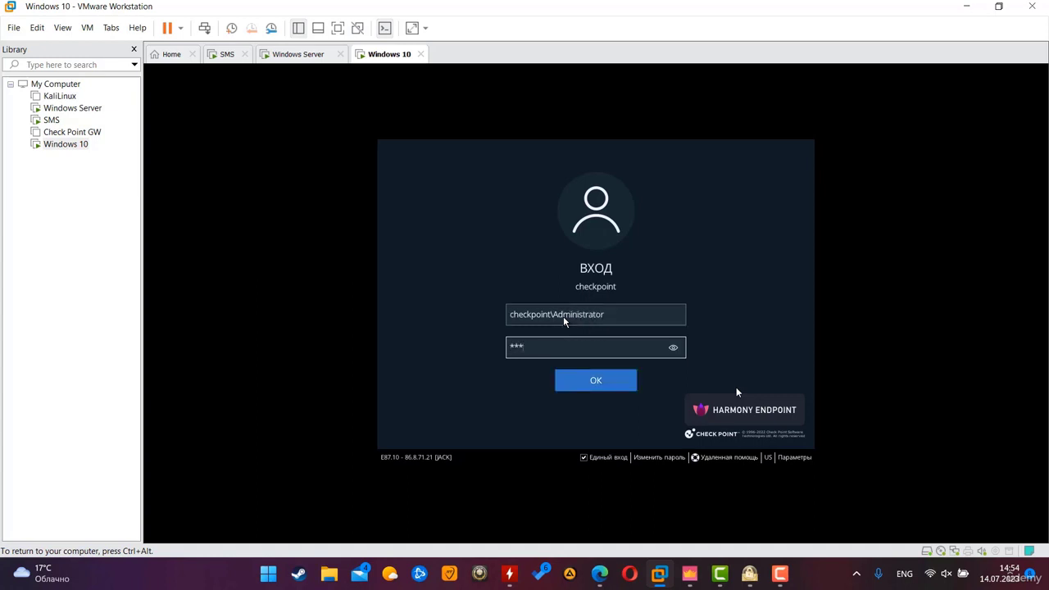
key("BackSpace")
key("BackSpace")
key("BackSpace")
type("*")
left_click(578, 378)
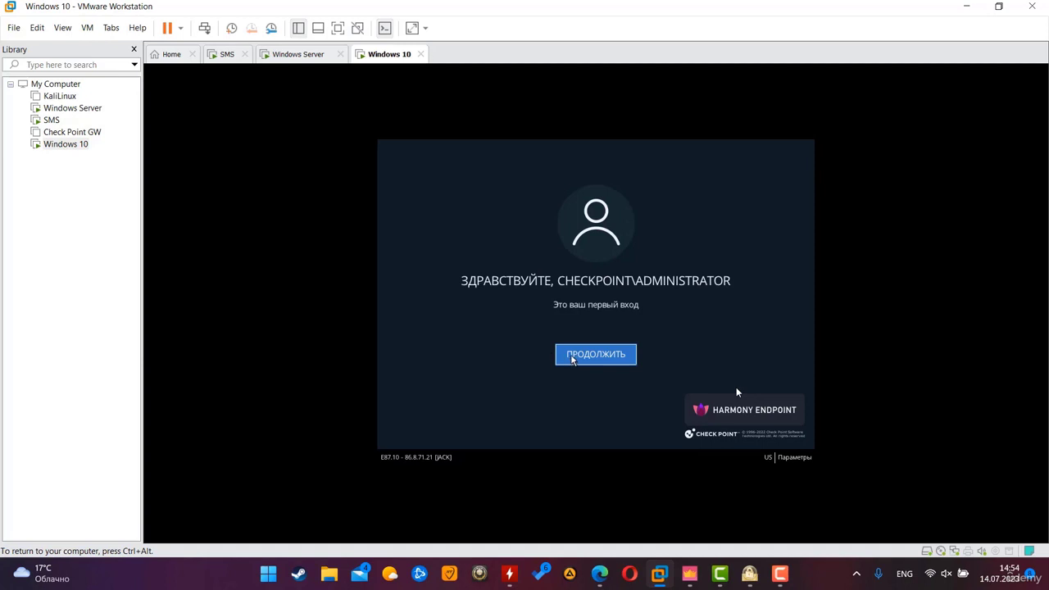
Continue past the first-login greeting and sign in to Windows with the account password.
left_click(572, 356)
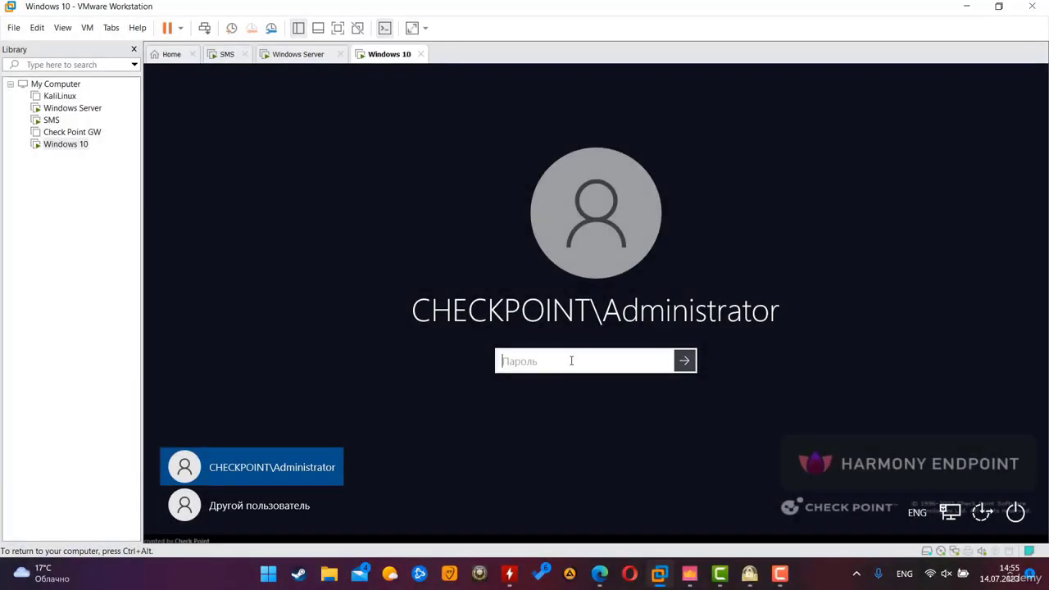
type("***********")
key("Return")
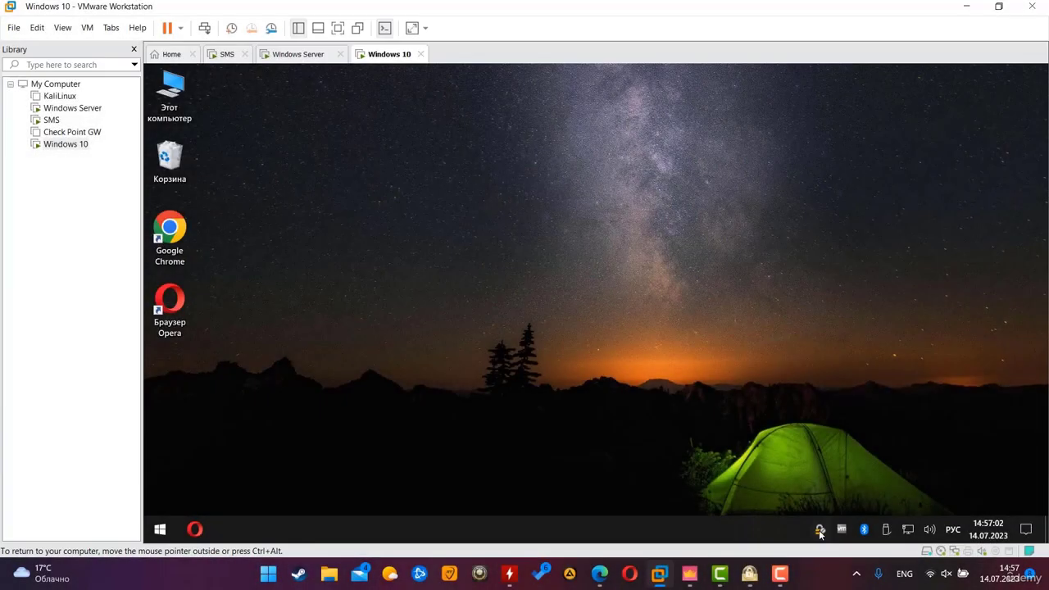
Show the Endpoint Security client overview and check its advanced options, closing the options window again.
right_click(820, 530)
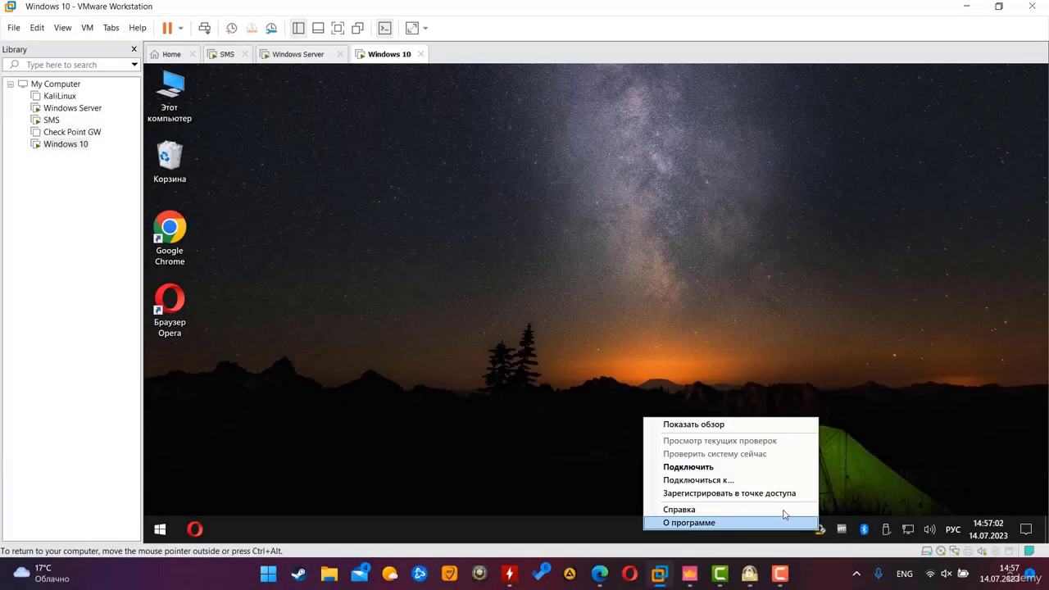
left_click(718, 424)
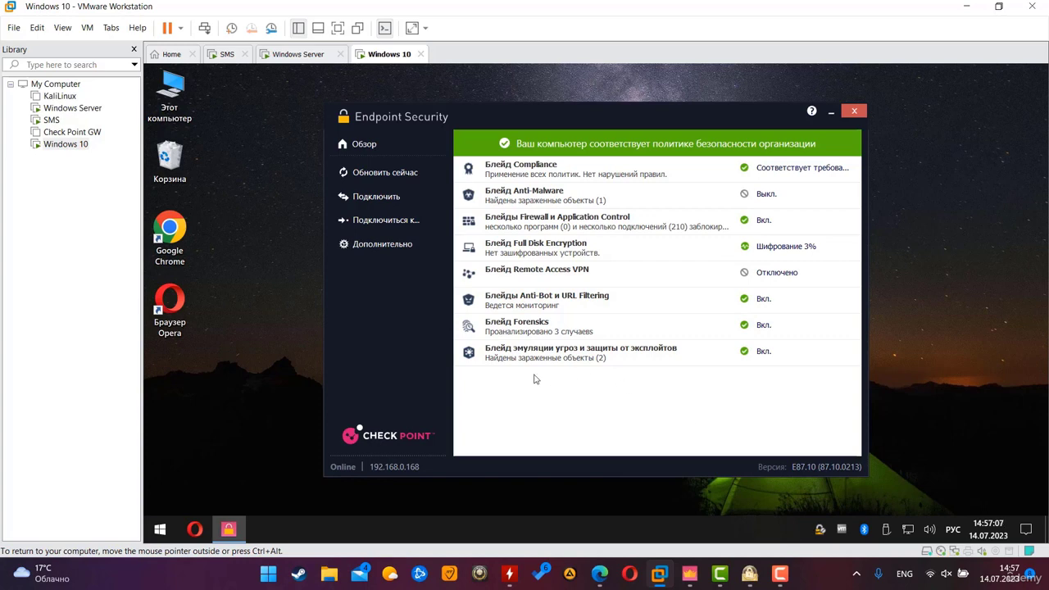
left_click(409, 255)
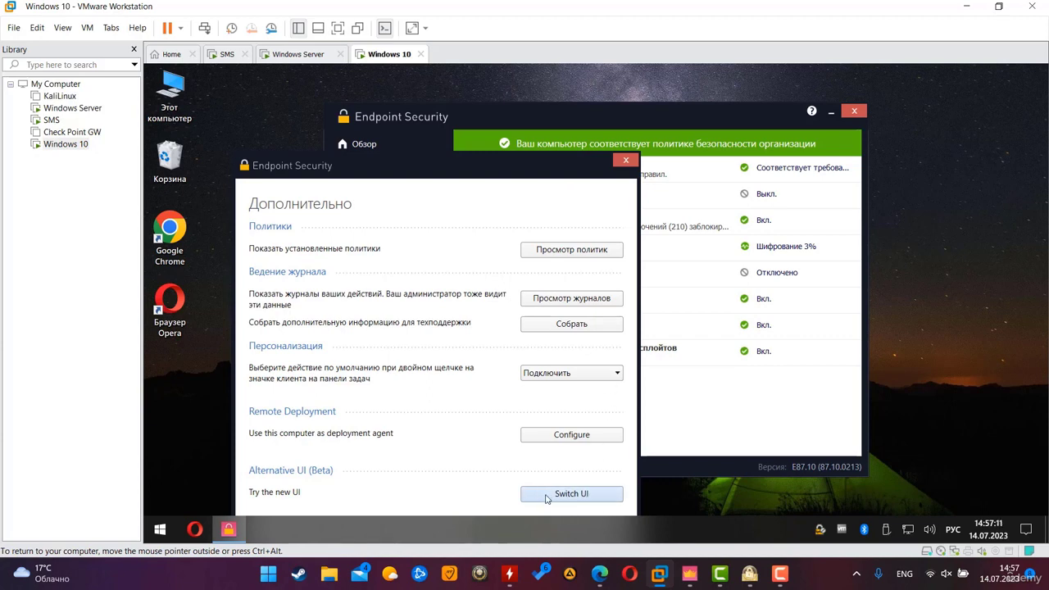
left_click(625, 160)
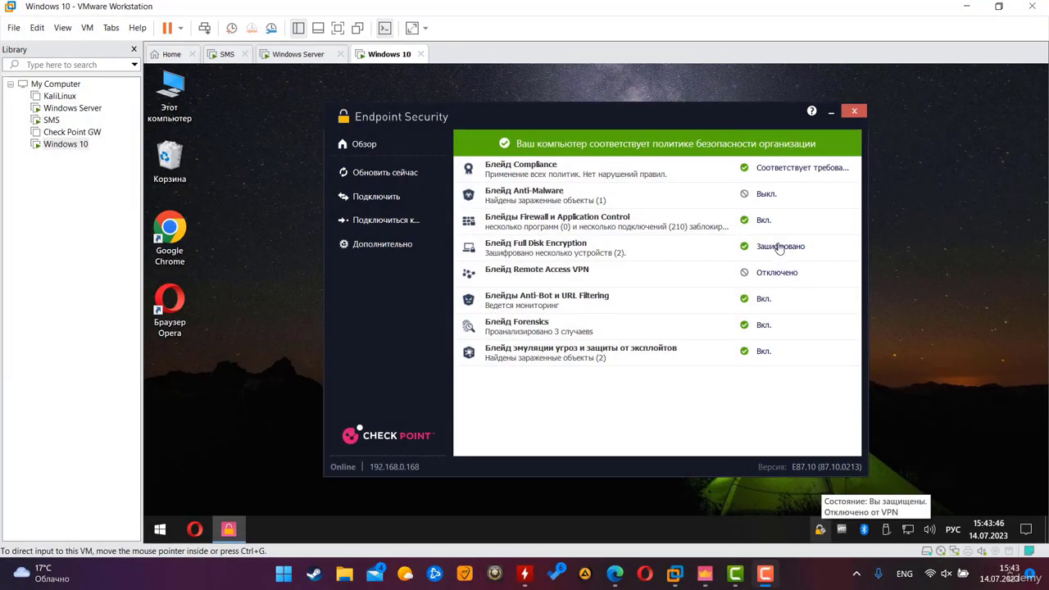
Open the Full Disk Encryption blade details and resize the encryption status and algorithm type columns to read the full algorithm name.
left_click(774, 249)
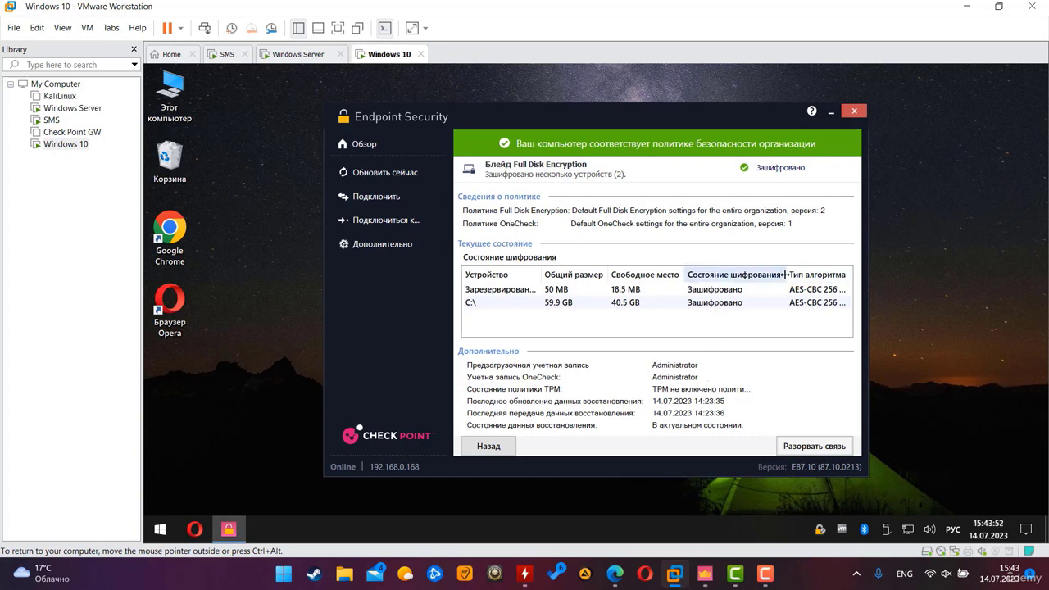
left_click_drag(784, 276, 704, 276)
left_click_drag(779, 275, 824, 275)
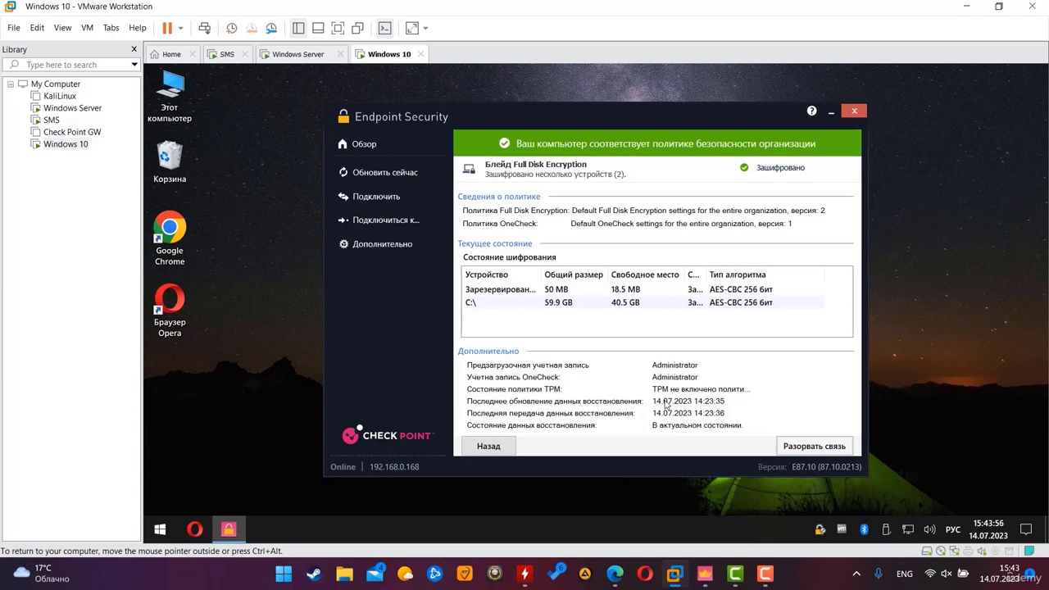